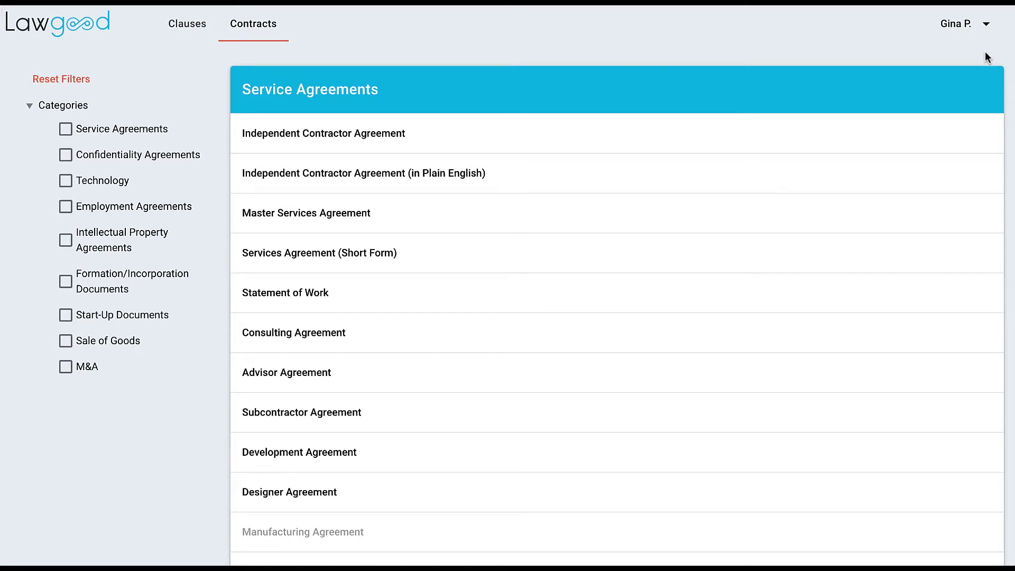
- Look through the full list of contract templates, from Service Agreements to M&A, and return to its start
scroll(986, 56, down, 15)
scroll(986, 57, down, 15)
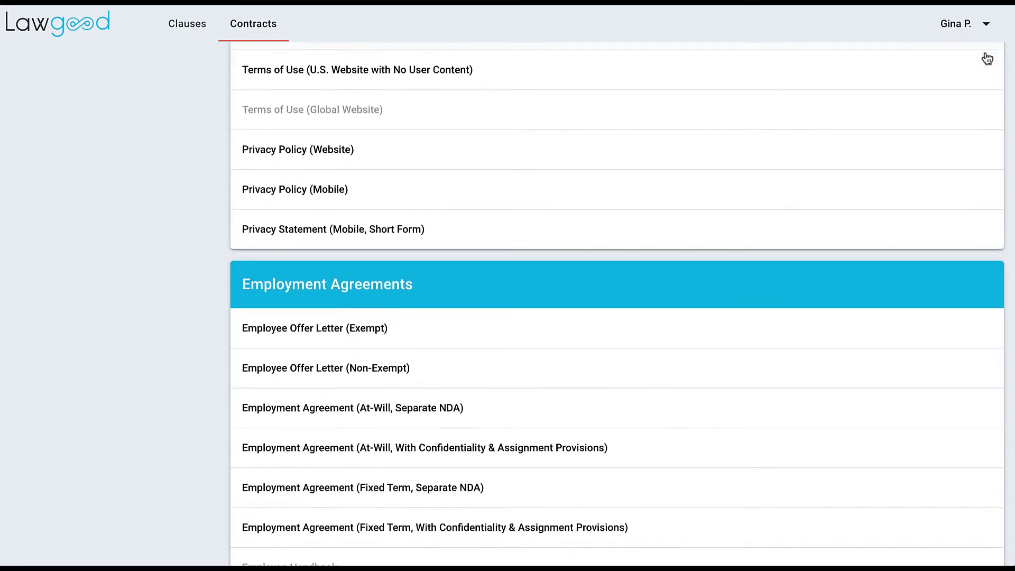
scroll(987, 58, down, 13)
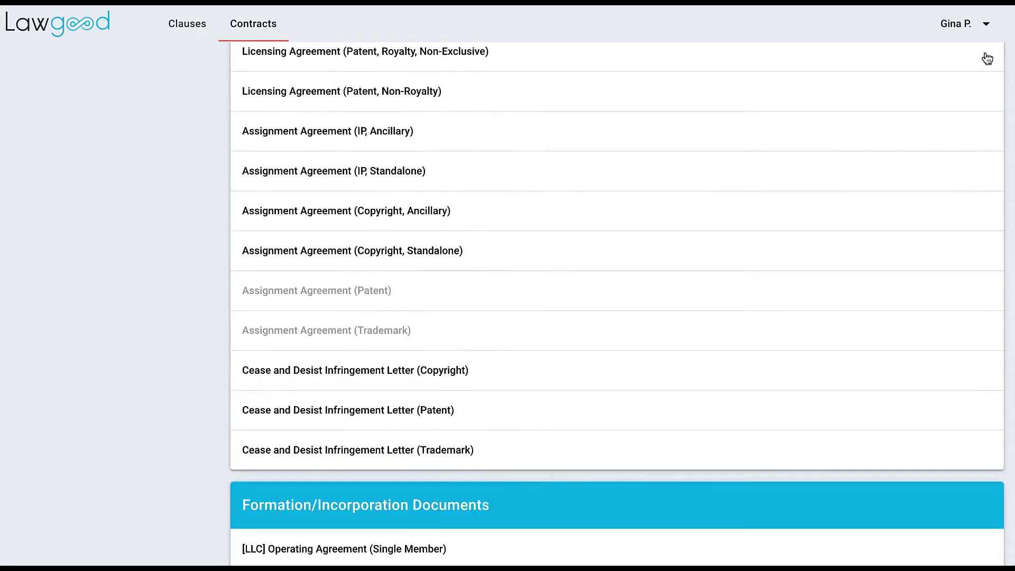
scroll(986, 57, down, 11)
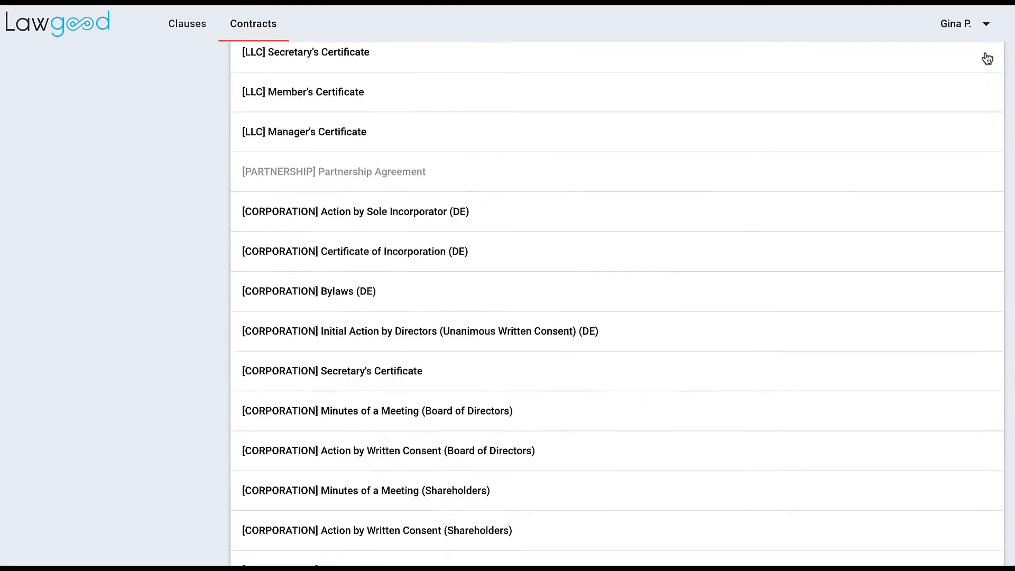
scroll(986, 58, down, 4)
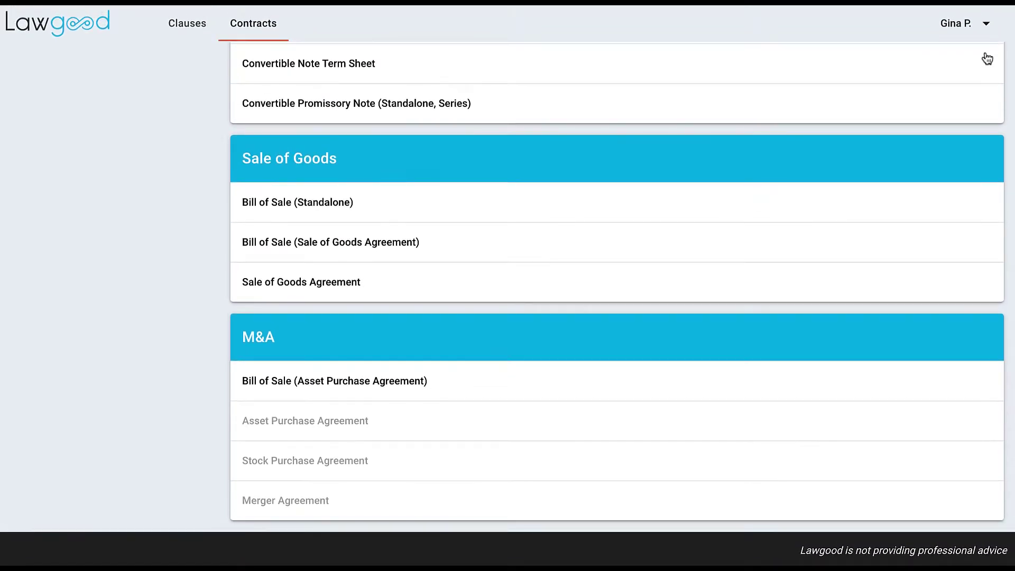
scroll(987, 57, up, 11)
scroll(986, 58, up, 20)
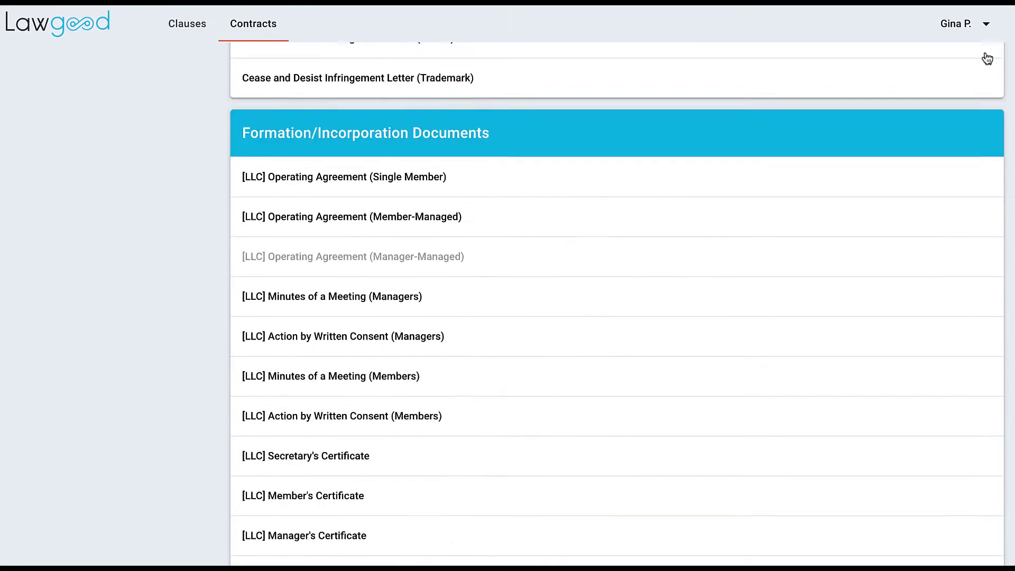
scroll(987, 58, up, 18)
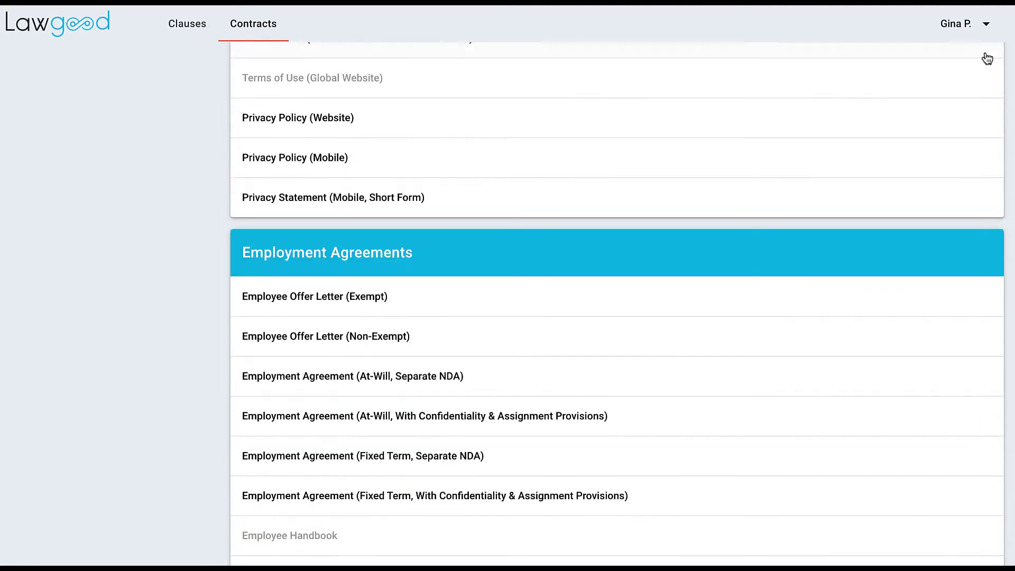
scroll(987, 58, up, 4)
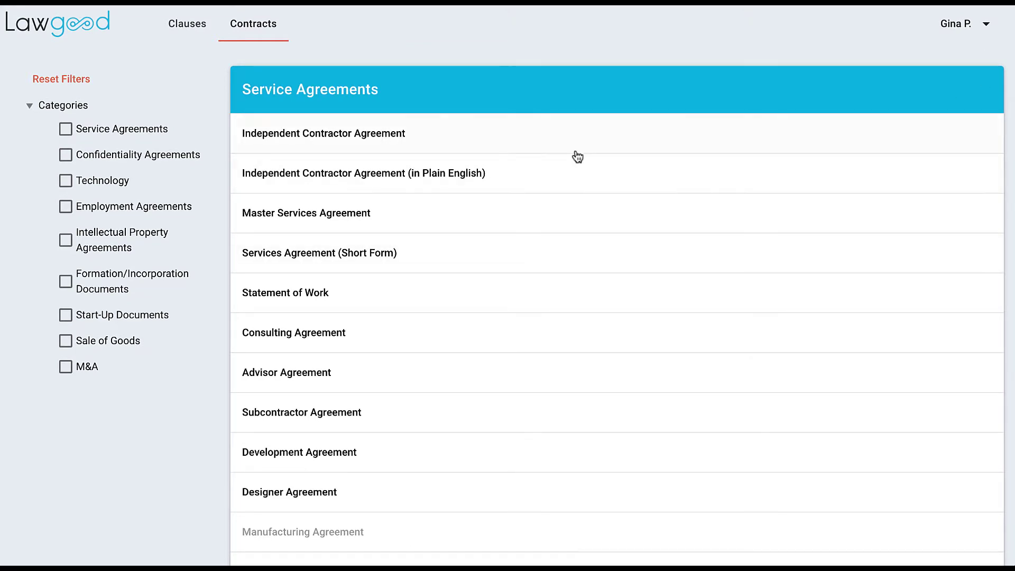
- Open the Master Services Agreement template, view its description, and close the description
click(464, 220)
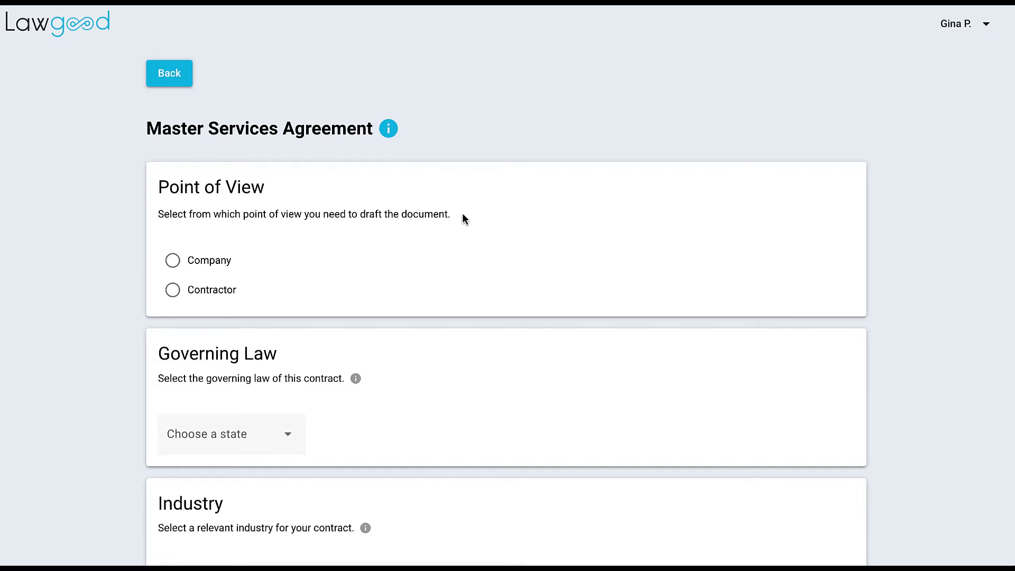
click(392, 130)
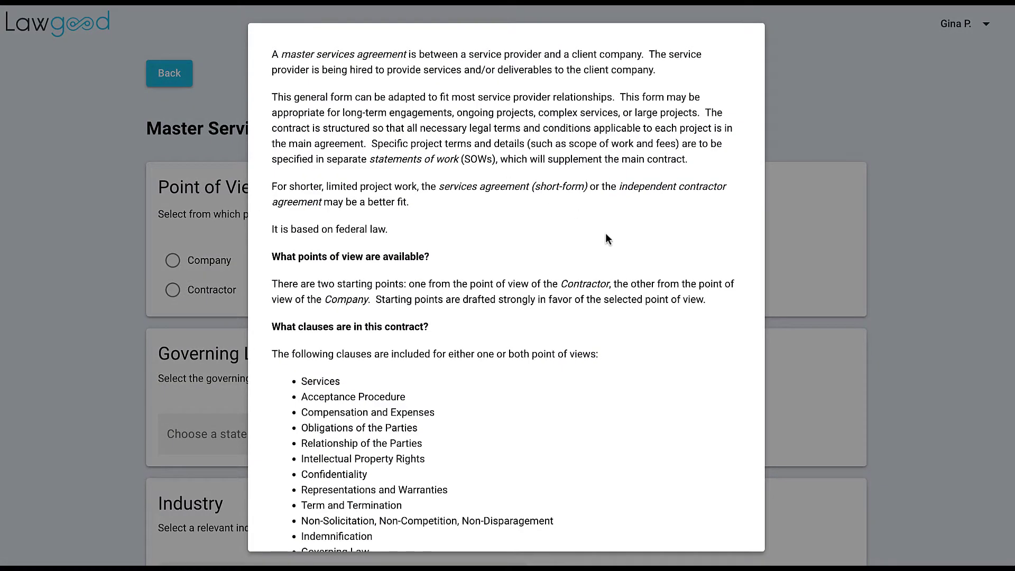
click(802, 249)
- Start the contract draft from the Company point of view with California governing law and the Hospitality & Food industry
click(206, 261)
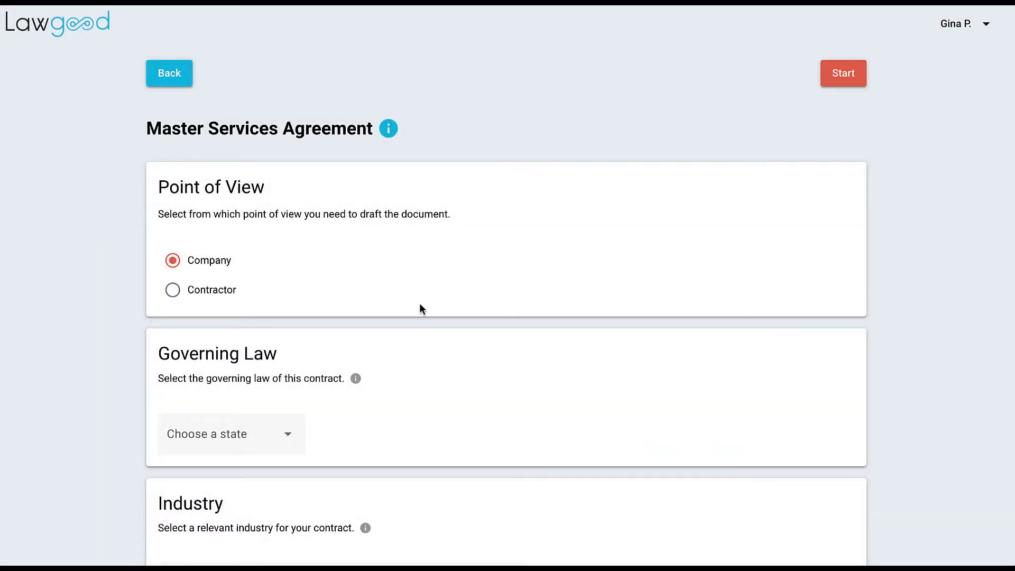
scroll(420, 307, down, 3)
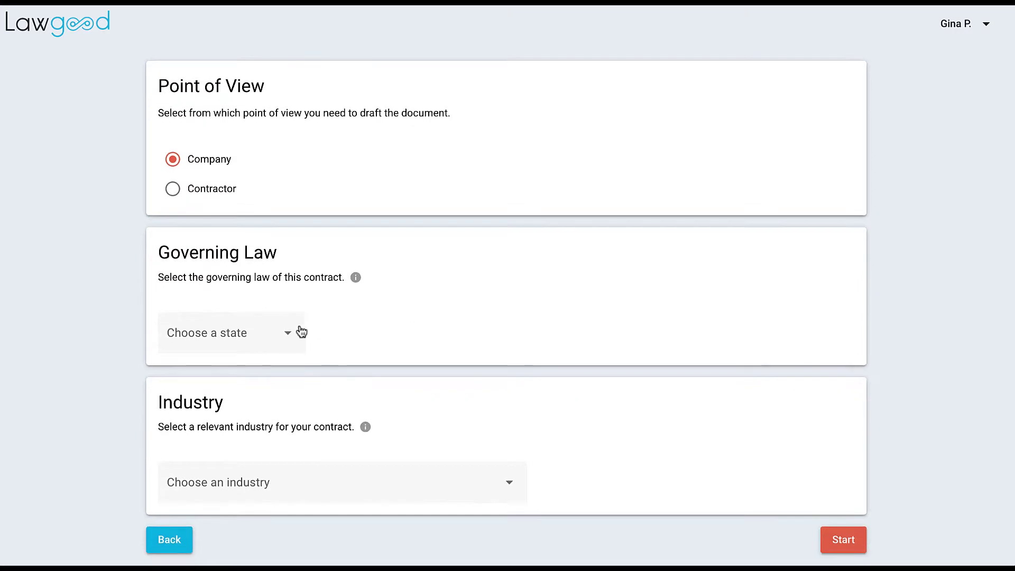
click(286, 334)
click(265, 209)
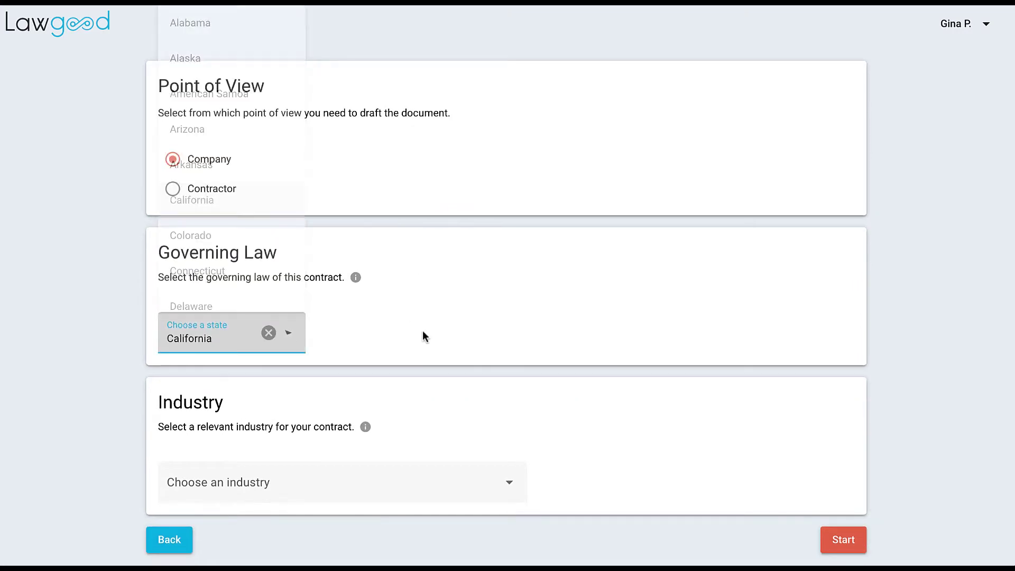
click(512, 486)
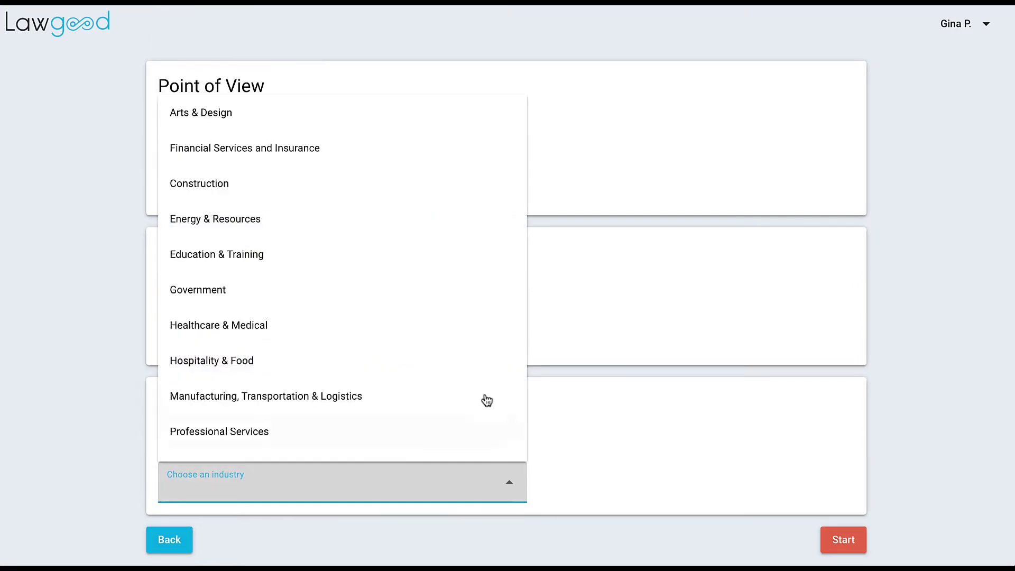
click(481, 370)
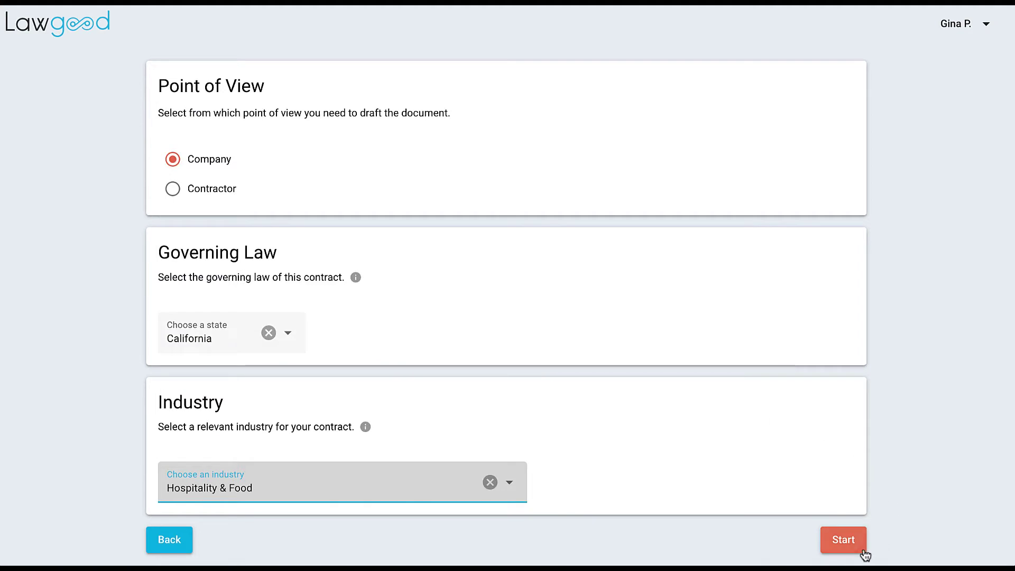
click(831, 550)
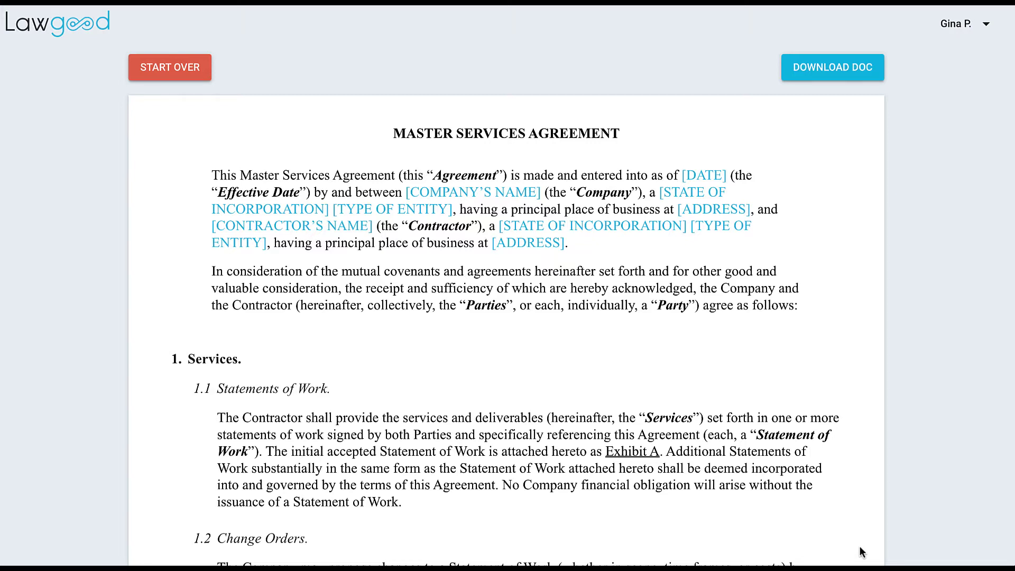
- Fill in the company's introductory details as Lawgood LLC, a California LLC, and delete the "In consideration" paragraph
click(459, 192)
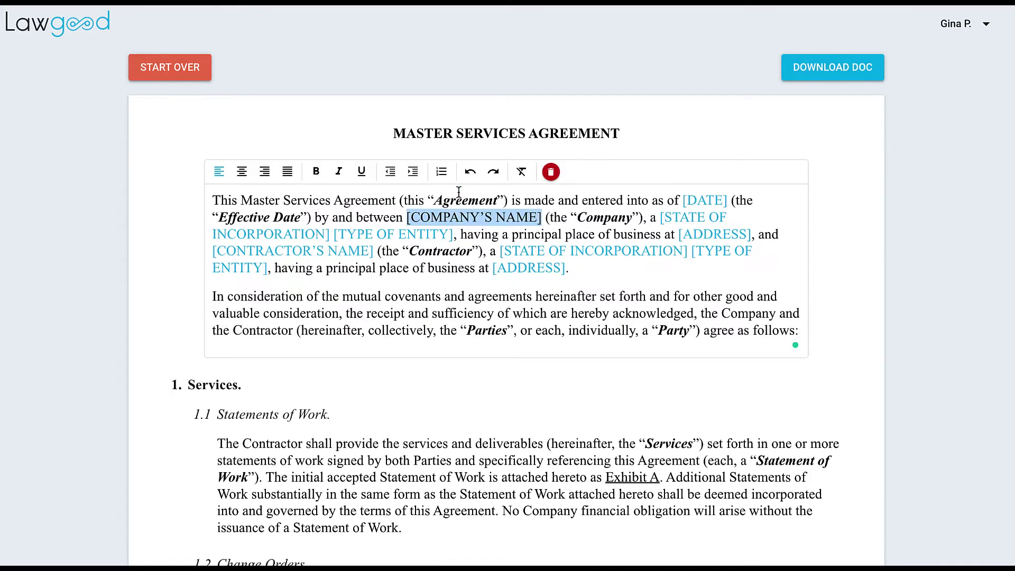
key(BackSpace)
text(Lawgood LLC)
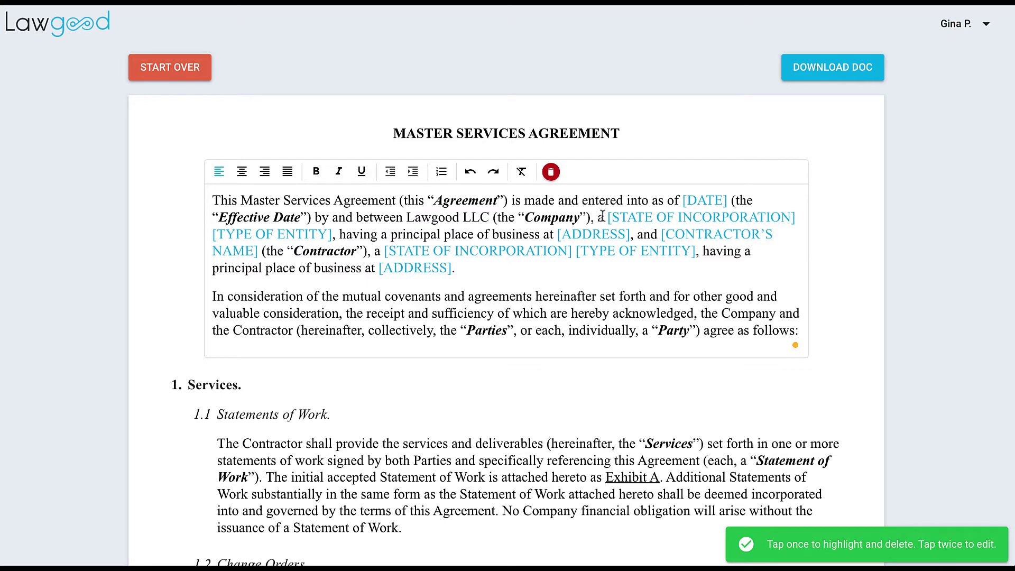
click(701, 217)
key(BackSpace)
text(California)
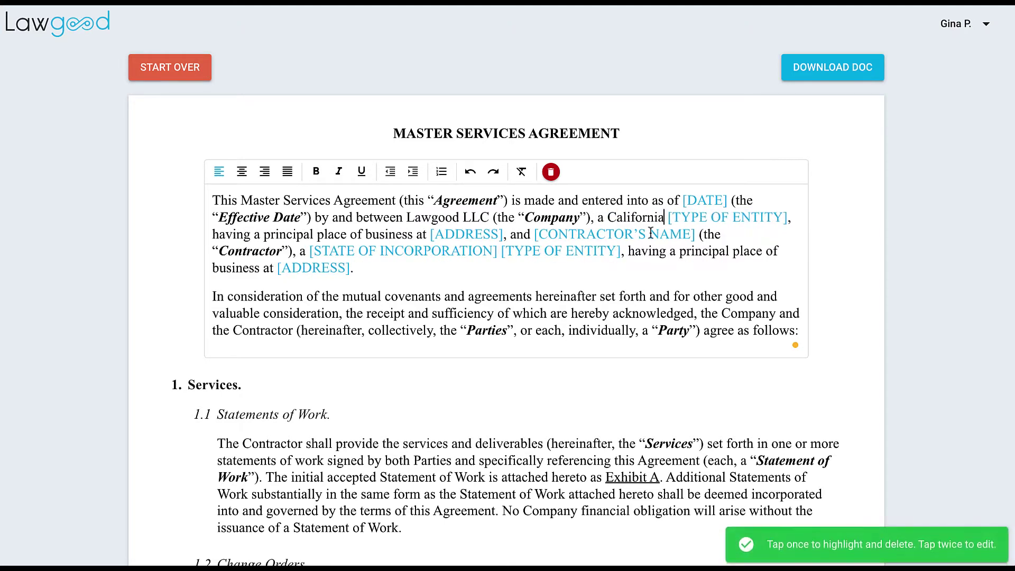
click(728, 217)
key(BackSpace)
text(LLC,)
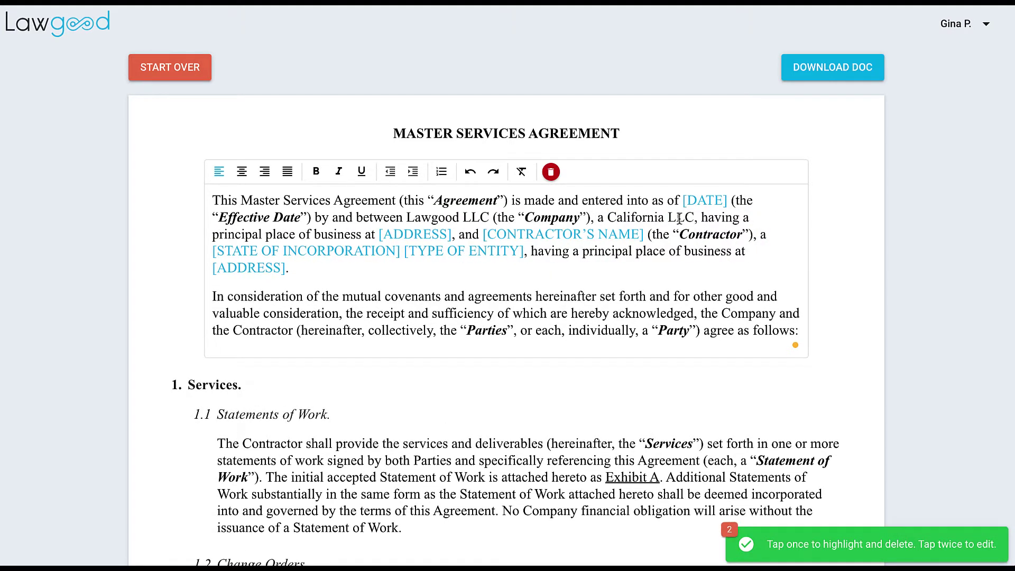
drag(212, 297, 821, 329)
key(BackSpace)
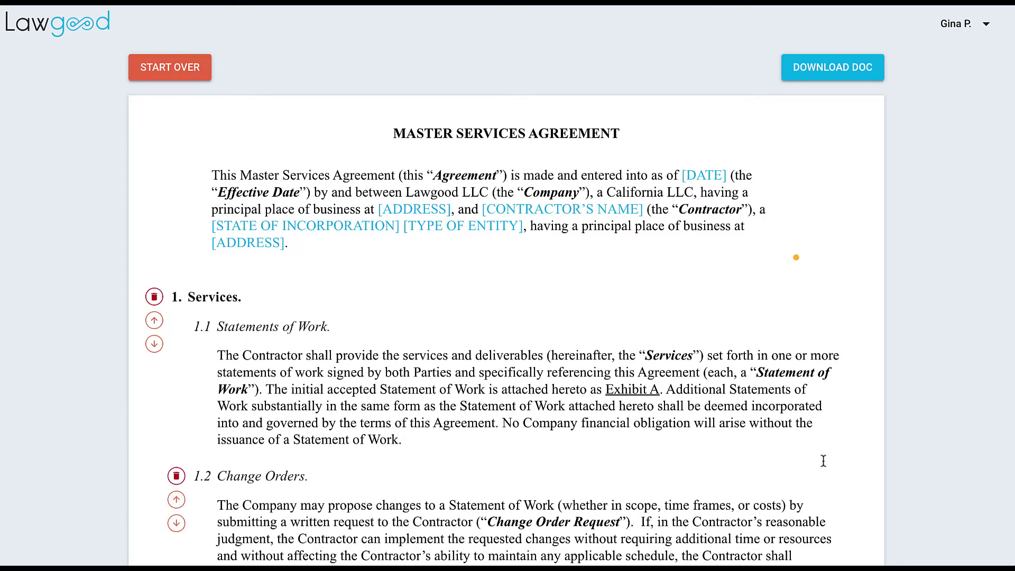
- Insert a subclause after 1.1 Statements of Work, titled "New Subclause." and containing the text "Testing123"
scroll(823, 460, down, 5)
click(175, 200)
text(New Subclause.)
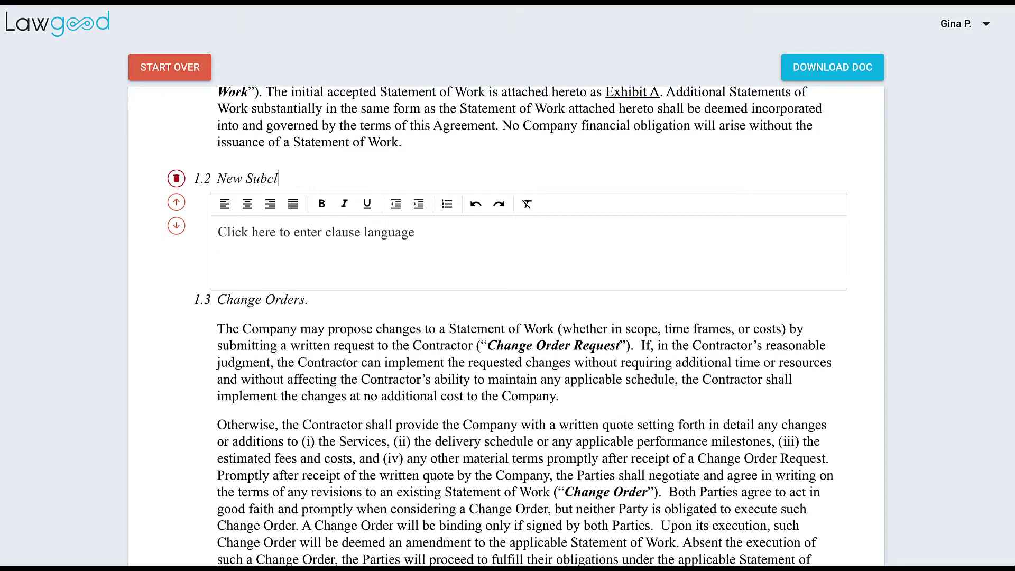
click(302, 236)
text(Testing123)
- Add a lettered list of three items, each reading "Testing", below the text in the new subclause
key(Return)
click(447, 204)
text(Testing)
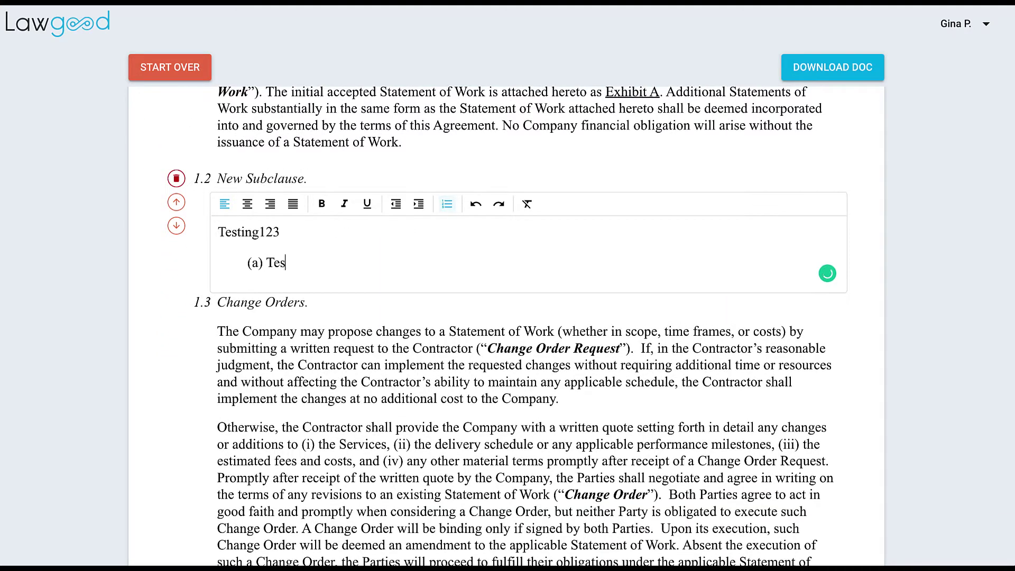
key(Return)
text(Testing)
key(Return)
text(Testing)
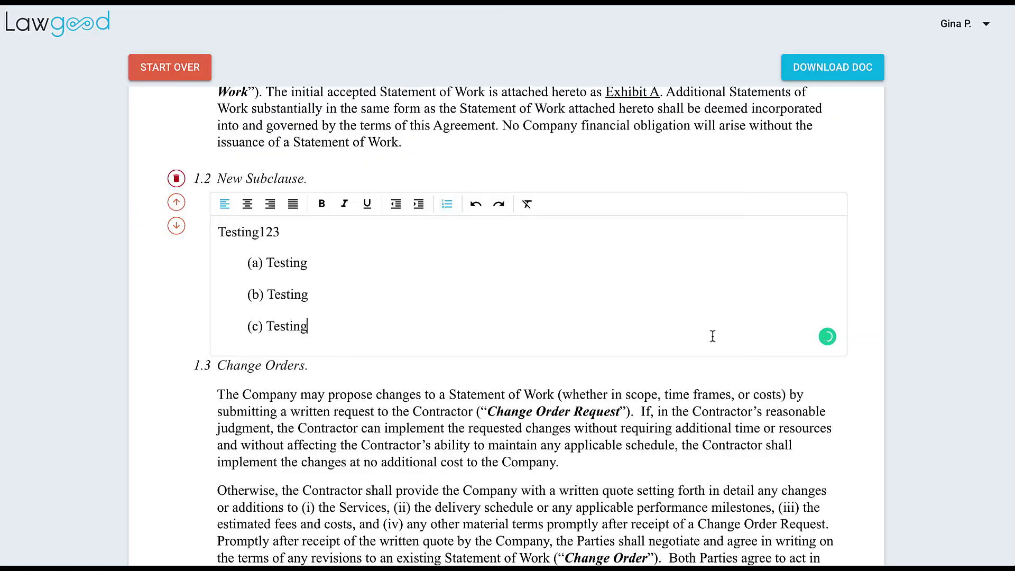
- Switch clause 8.1 Term through the services-complete and specific-time-period options, ending on "Term with auto-renewals"
scroll(936, 444, down, 15)
scroll(934, 441, down, 20)
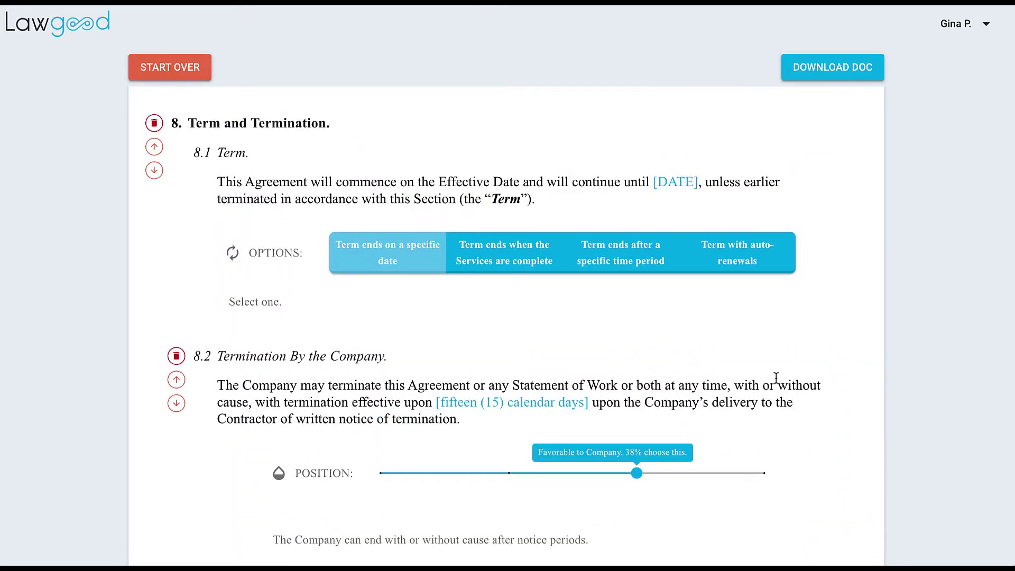
click(557, 272)
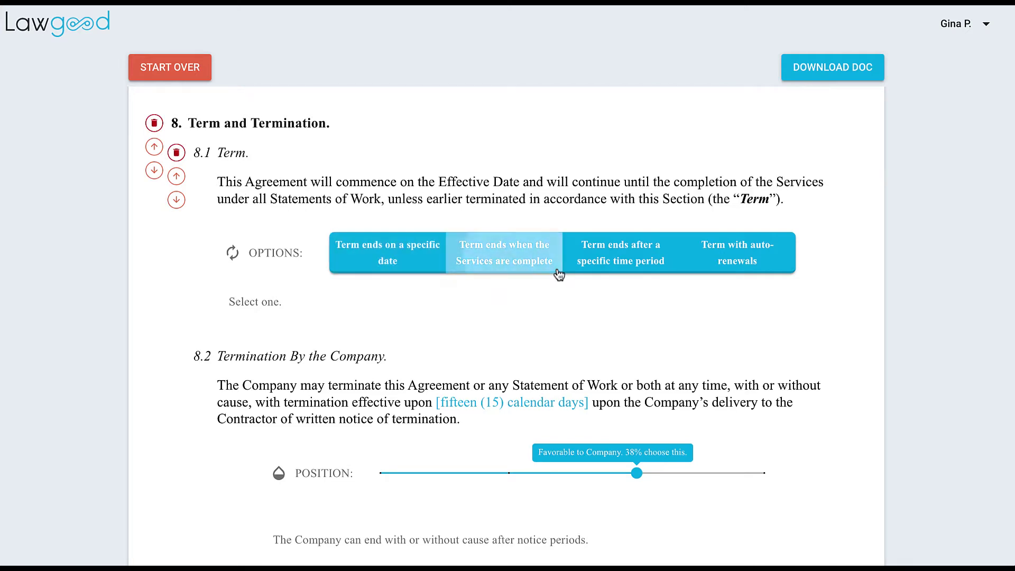
click(667, 272)
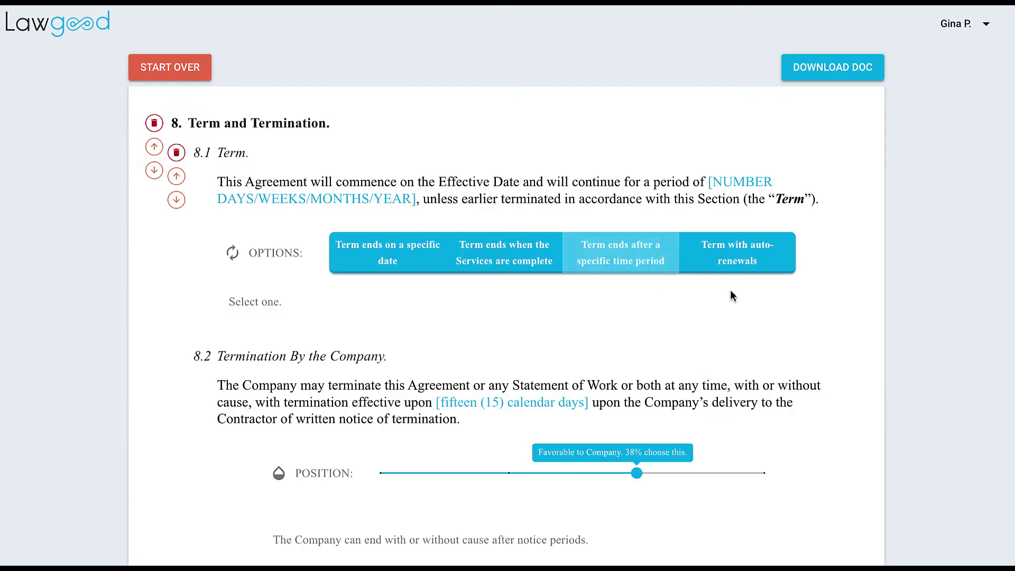
click(785, 267)
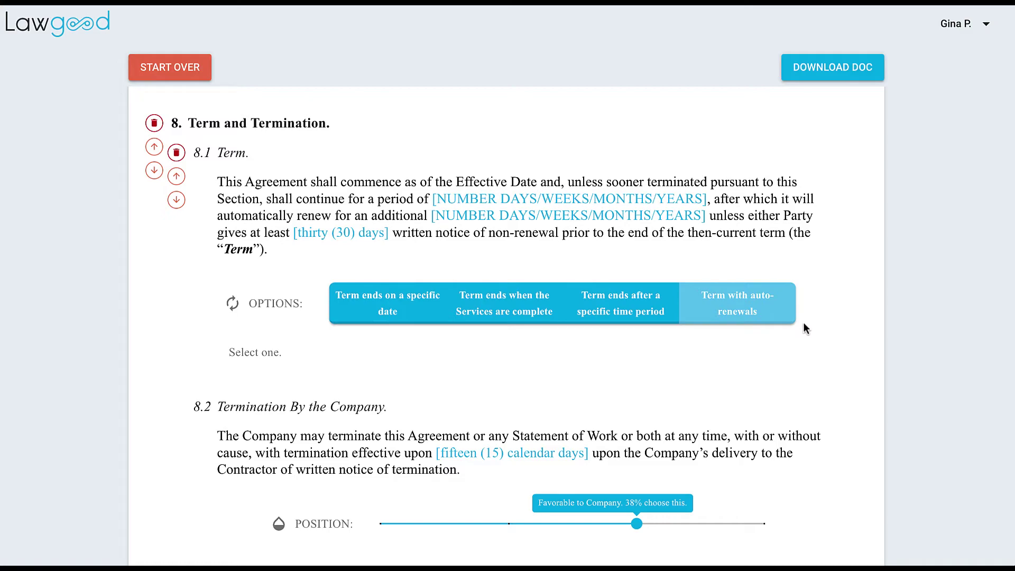
- Try the Indemnification clause's Neutral, Favorable to Contractor and most company-favorable positions, then restore Very favorable to Company
scroll(923, 397, down, 20)
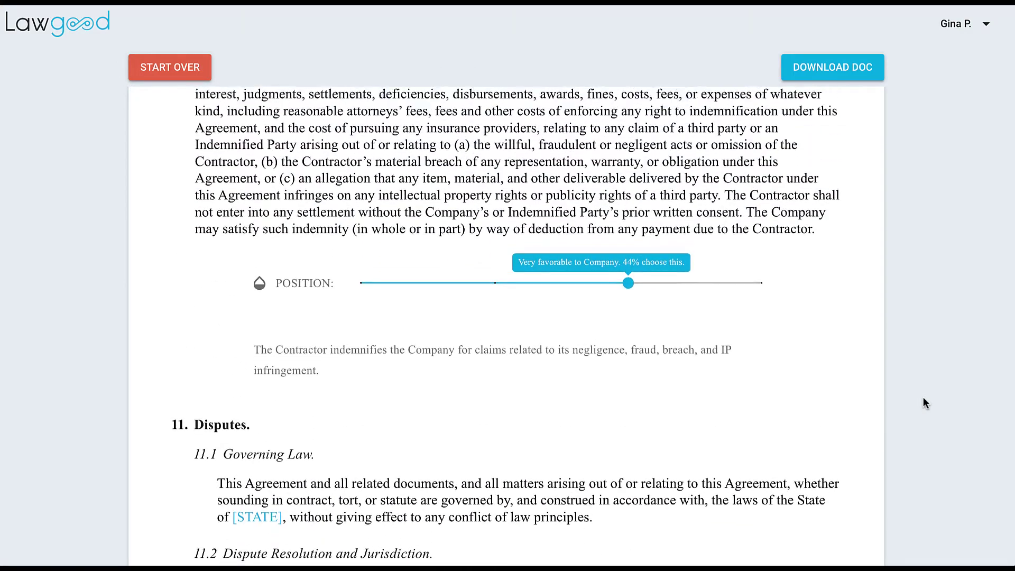
scroll(923, 399, up, 2)
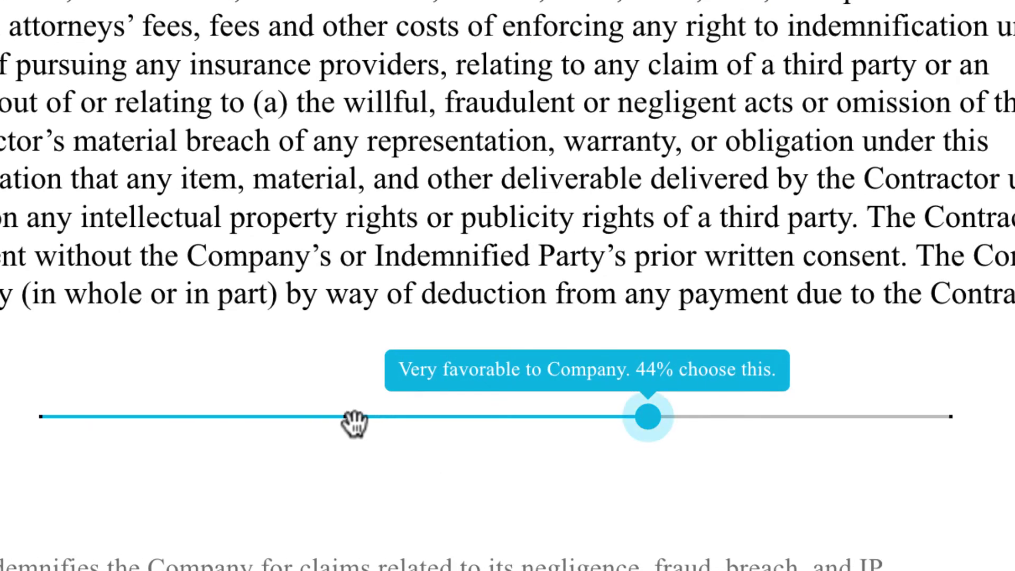
click(495, 386)
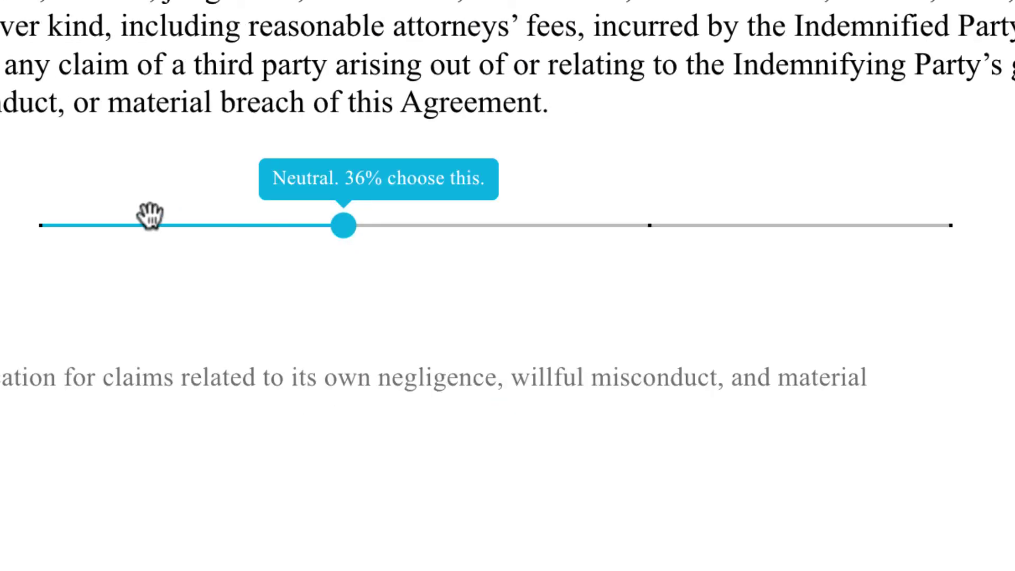
click(51, 226)
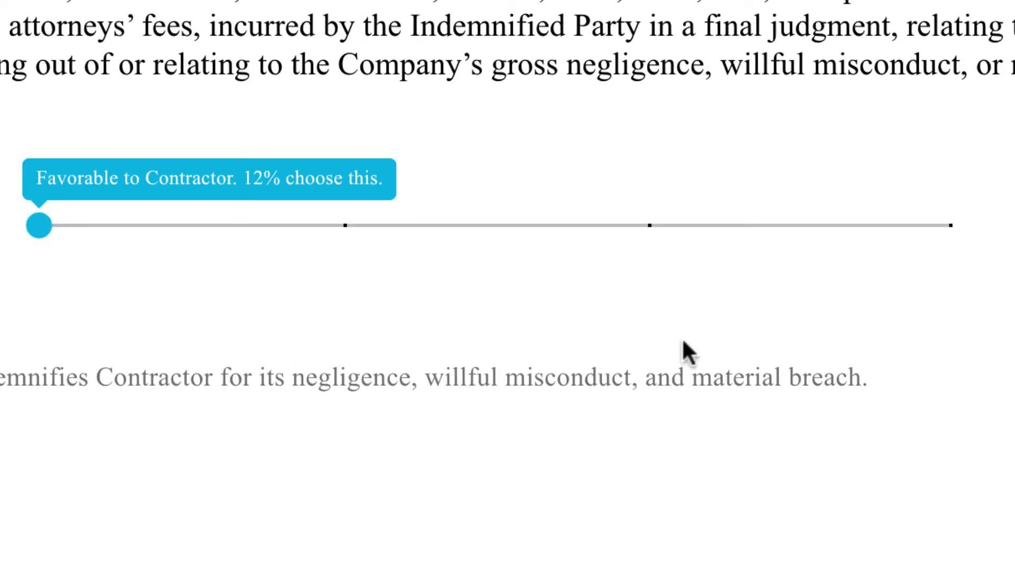
click(946, 226)
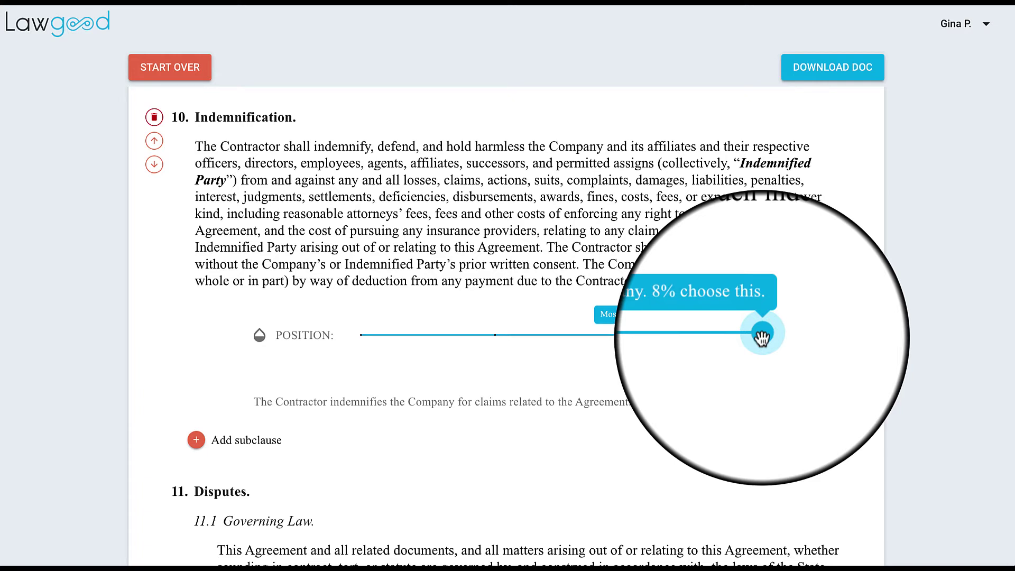
drag(761, 335, 628, 335)
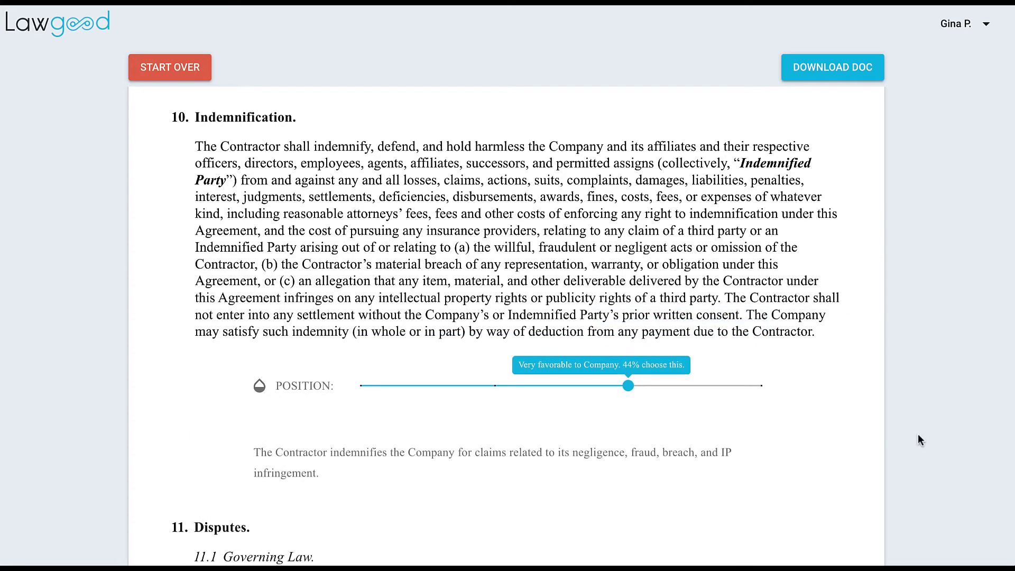
- Shift the Indemnification clause's position to Neutral and on to Favorable to Contractor
click(496, 385)
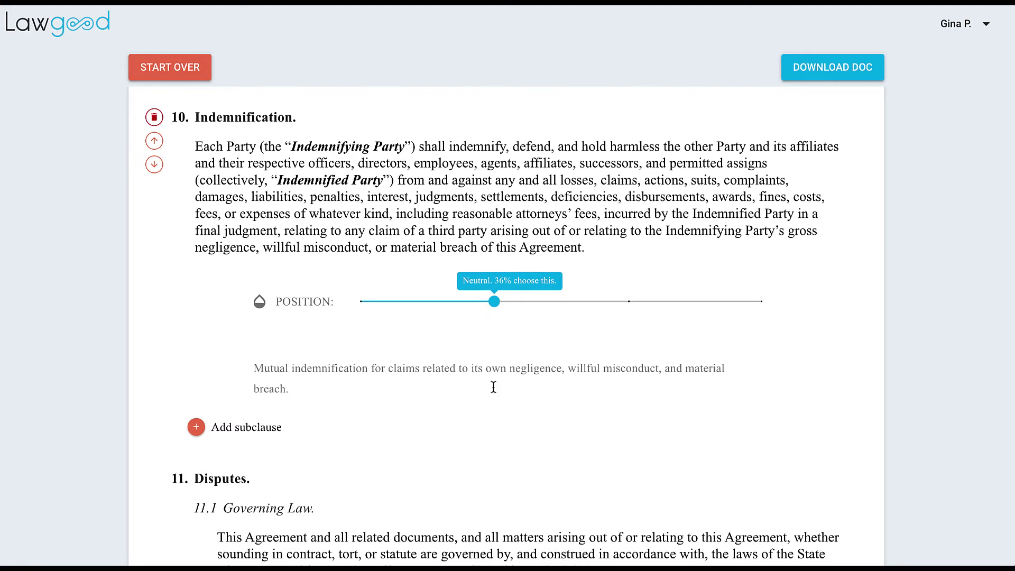
click(363, 302)
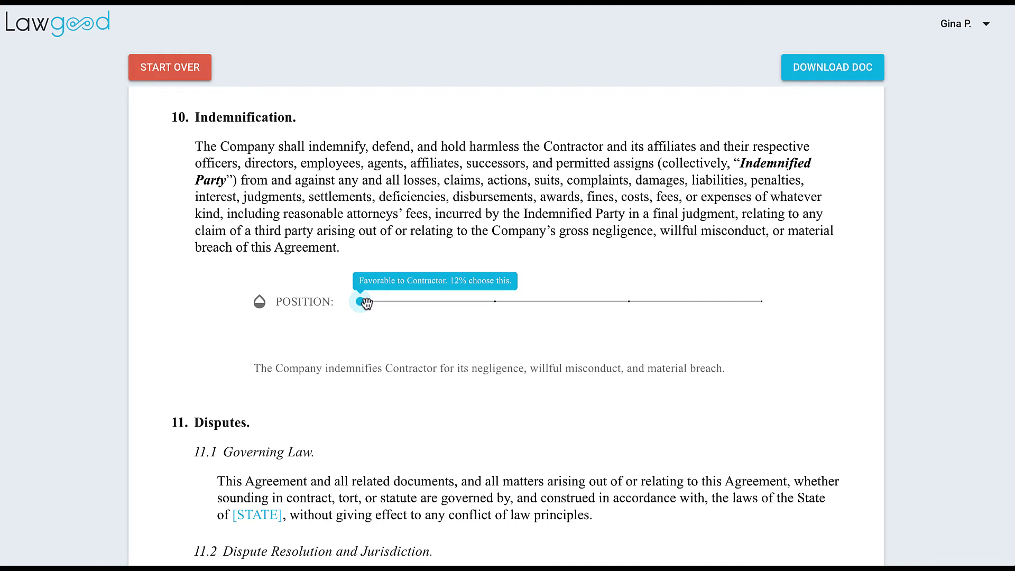
- Set the Indemnification clause's position to "Most favorable to Company"
mouse_move(397, 357)
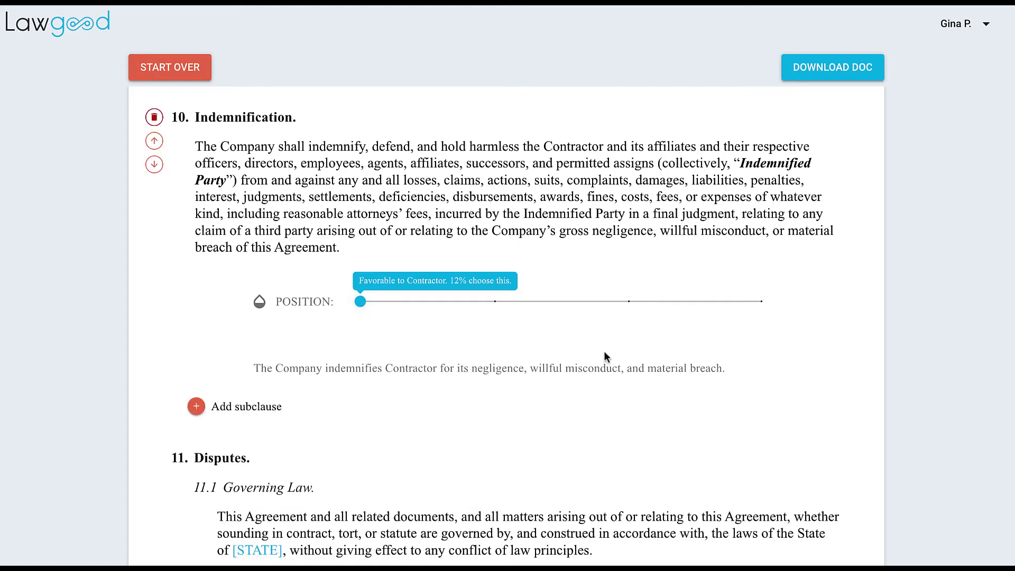
click(761, 301)
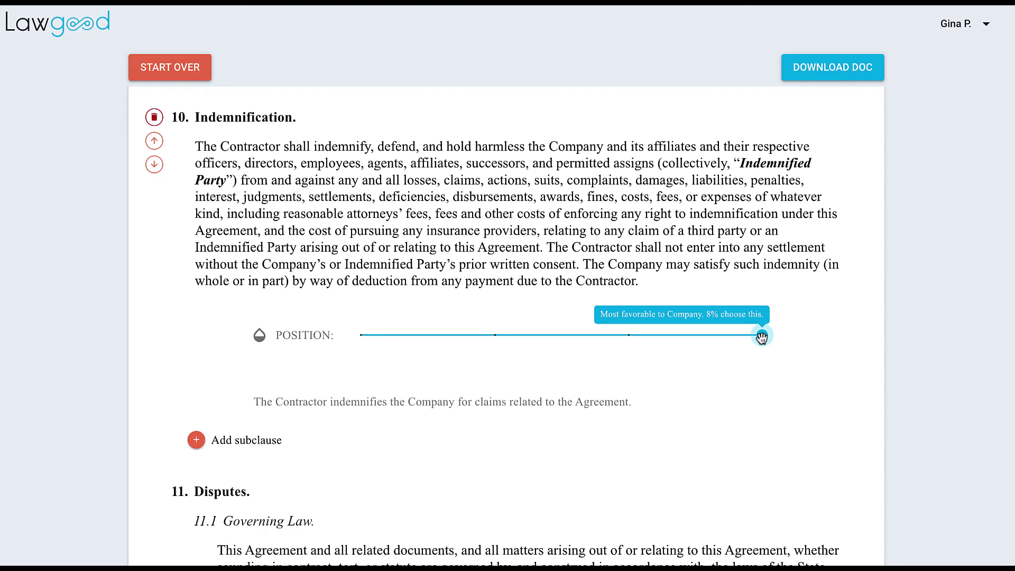
- Download the Master Services Agreement as a document with its remaining bracketed placeholders left unfilled
scroll(762, 337, down, 20)
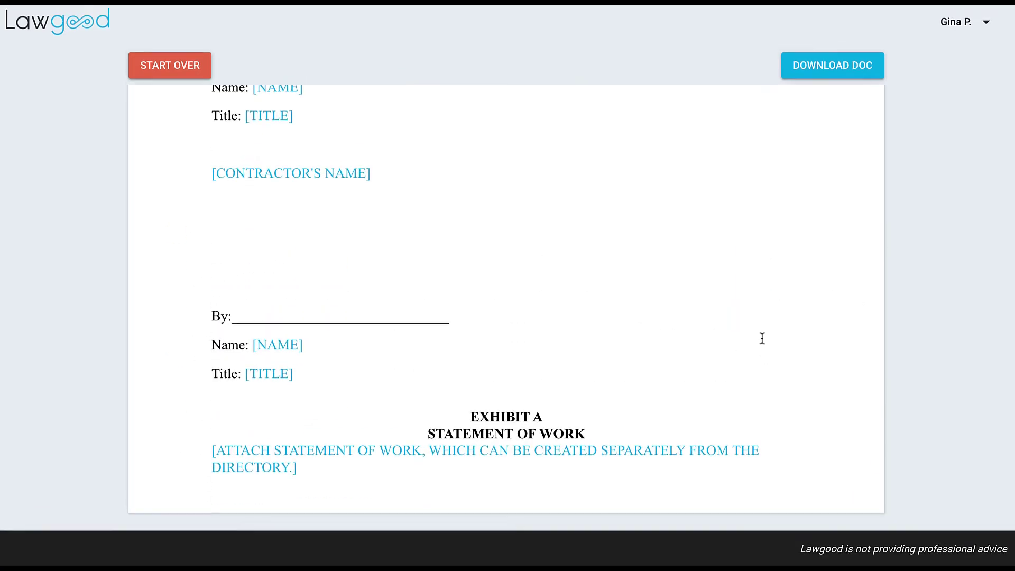
click(823, 73)
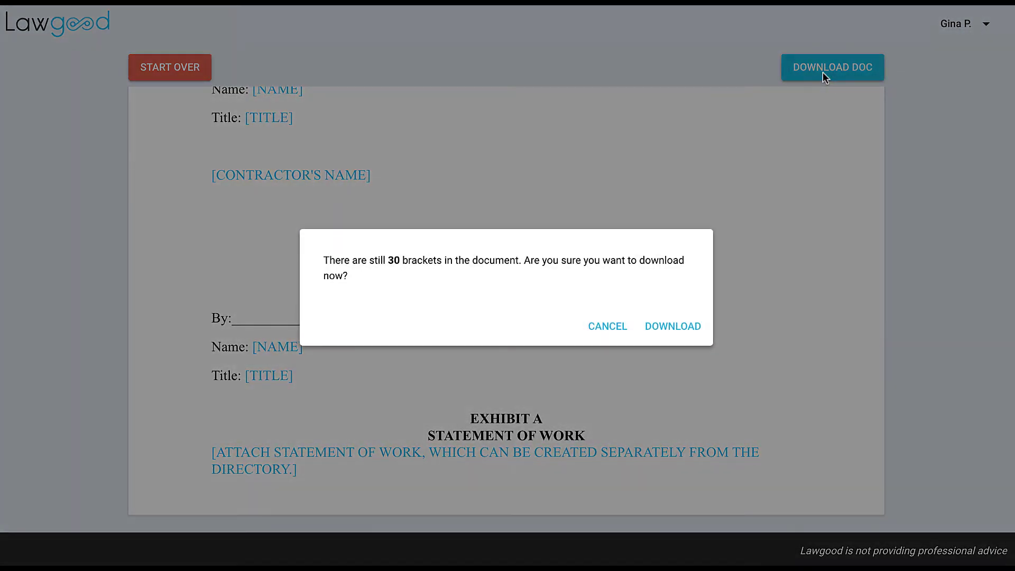
click(700, 323)
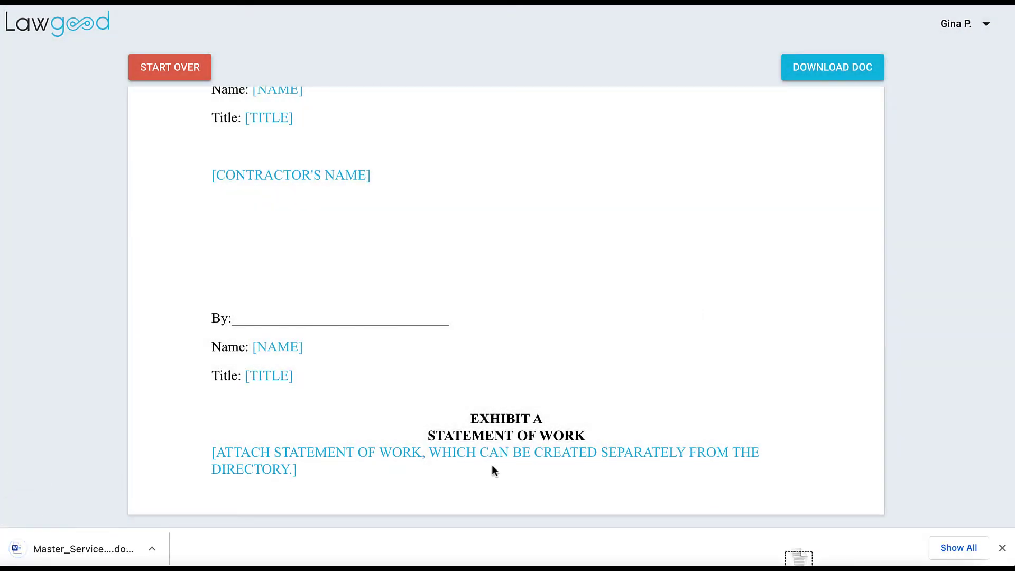
- Open the downloaded Master Services Agreement in Word and review it from the opening paragraph through Exhibit A
click(67, 553)
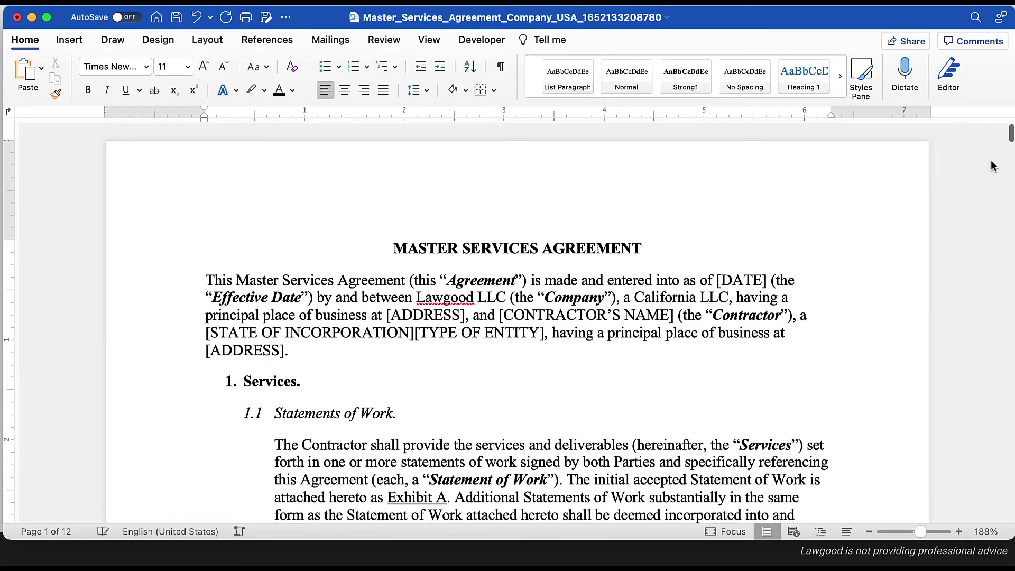
scroll(993, 166, down, 20)
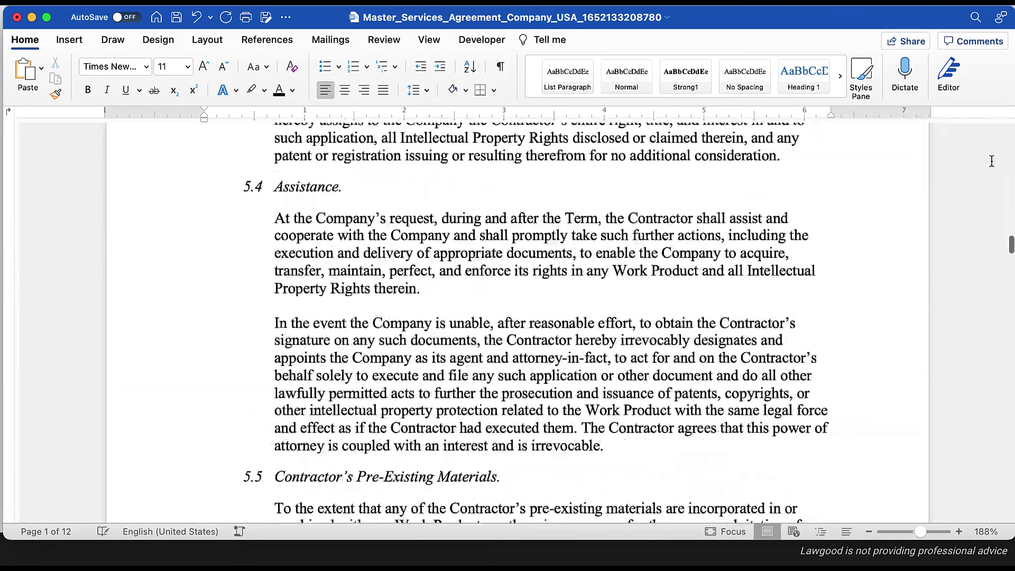
scroll(993, 162, down, 20)
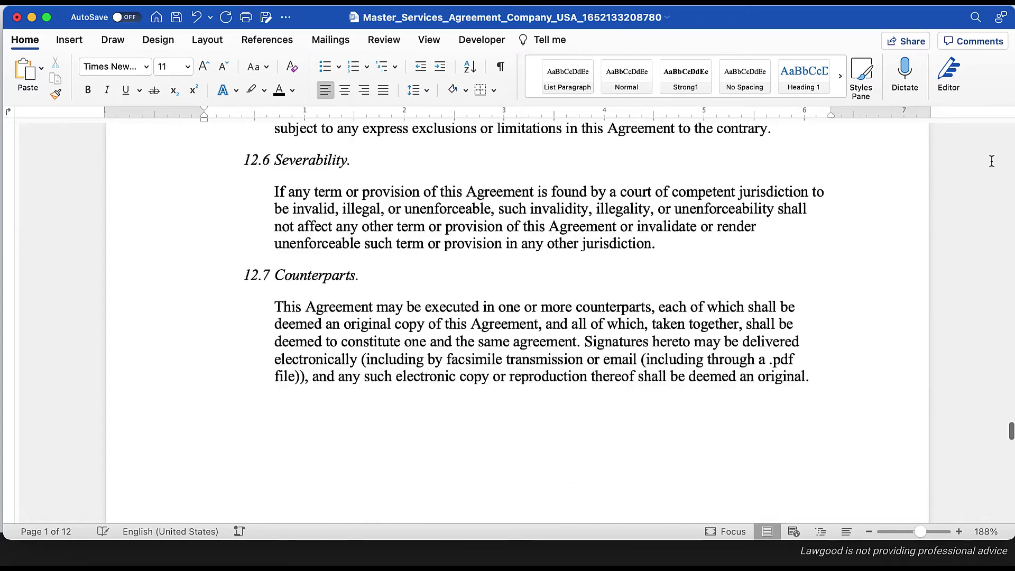
scroll(993, 161, down, 20)
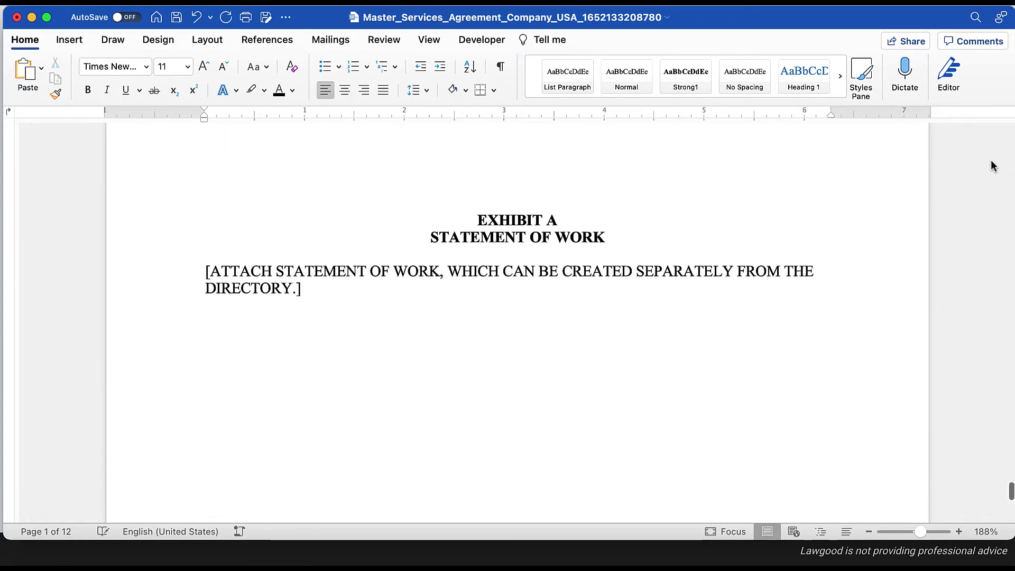